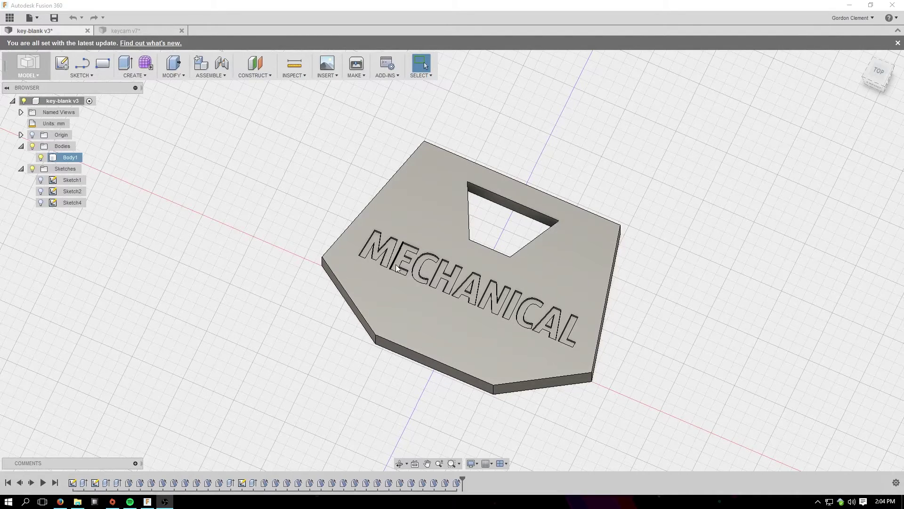
Examine the engraved MECHANICAL lettering on the key blank's top face from several angles and distances.
{"action": "middle_click_drag", "start_coordinate": [459, 257], "coordinate": [437, 322], "text": "shift"}
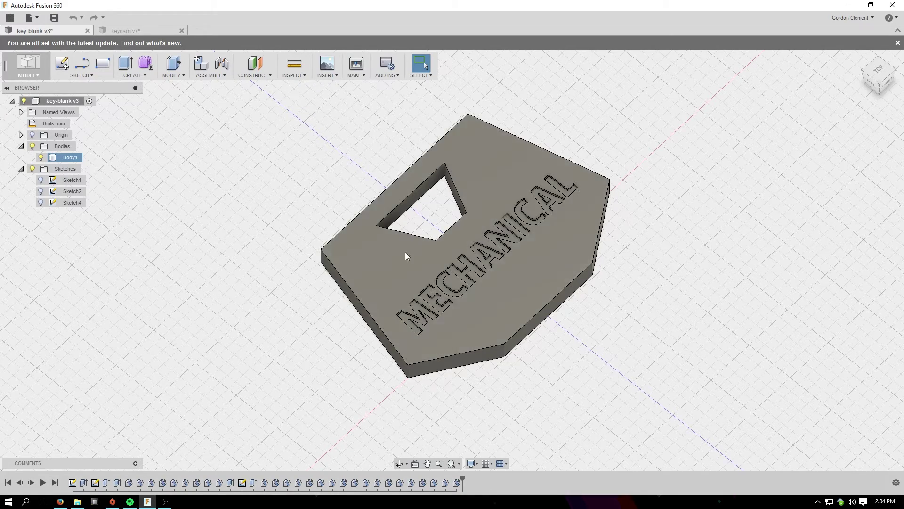
{"action": "middle_click_drag", "start_coordinate": [708, 176], "coordinate": [487, 277], "text": "shift"}
{"action": "scroll", "coordinate": [487, 278], "scroll_direction": "up", "scroll_amount": 3}
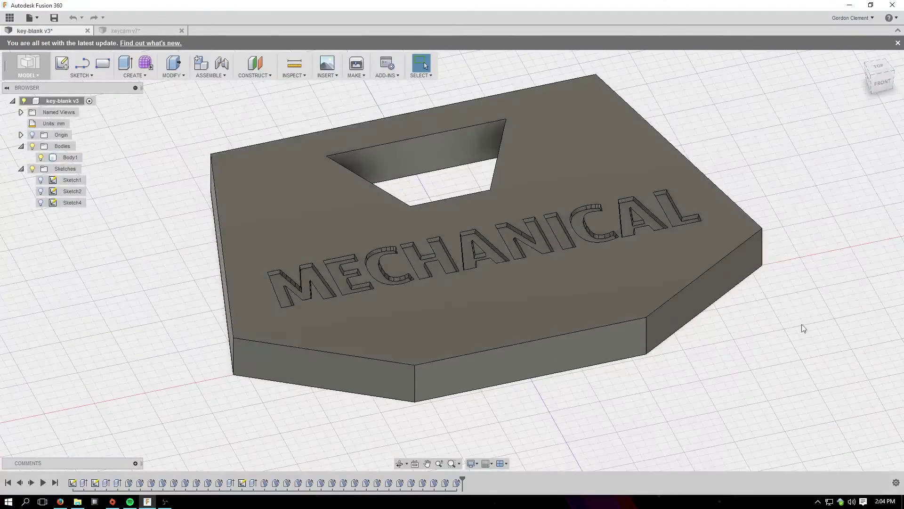
{"action": "middle_click_drag", "start_coordinate": [461, 252], "coordinate": [612, 256], "text": "shift"}
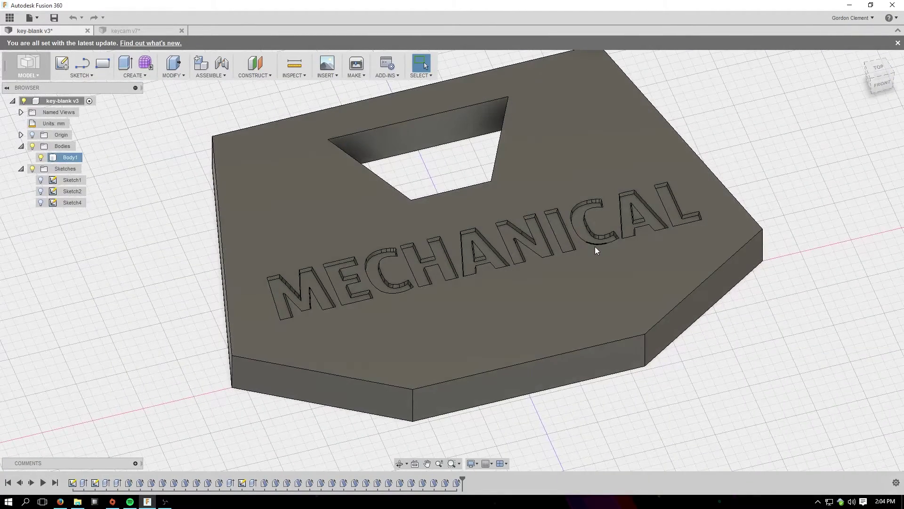
{"action": "middle_click_drag", "start_coordinate": [460, 253], "coordinate": [527, 255], "text": "shift"}
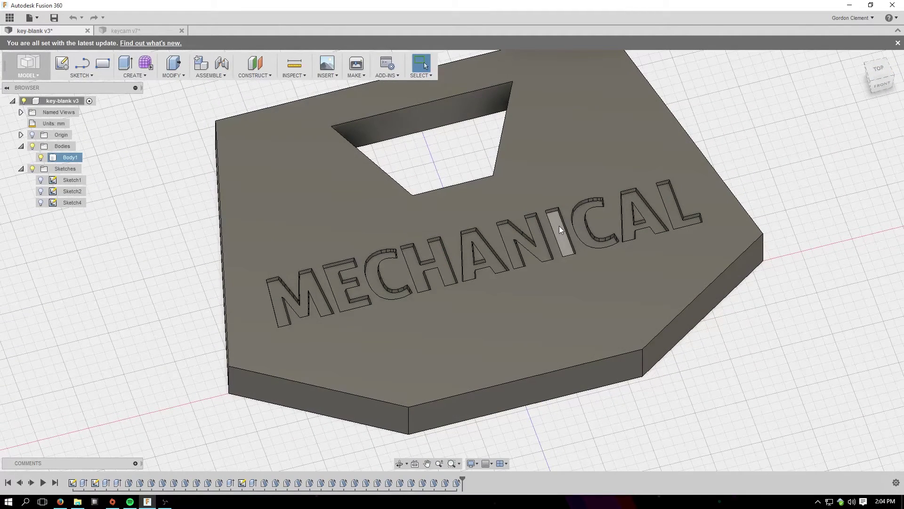
{"action": "scroll", "coordinate": [579, 217], "scroll_direction": "up", "scroll_amount": 5}
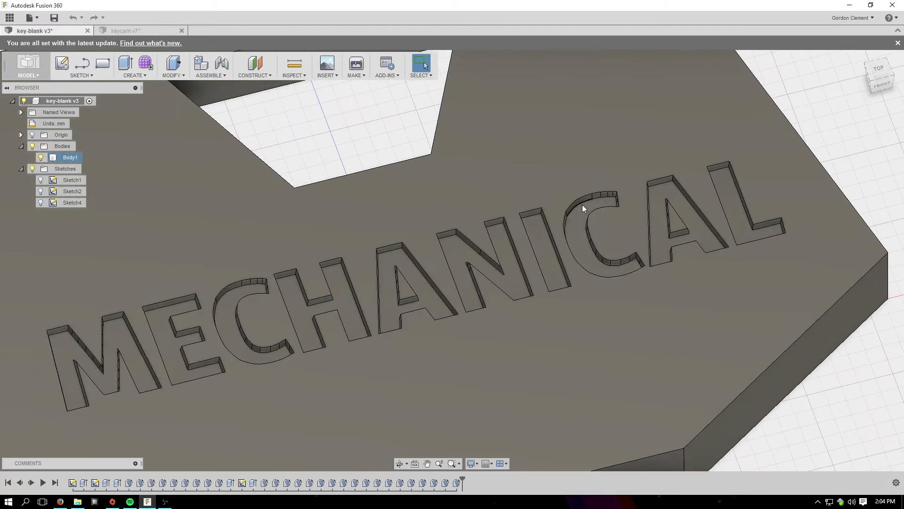
{"action": "scroll", "coordinate": [589, 207], "scroll_direction": "up", "scroll_amount": 3}
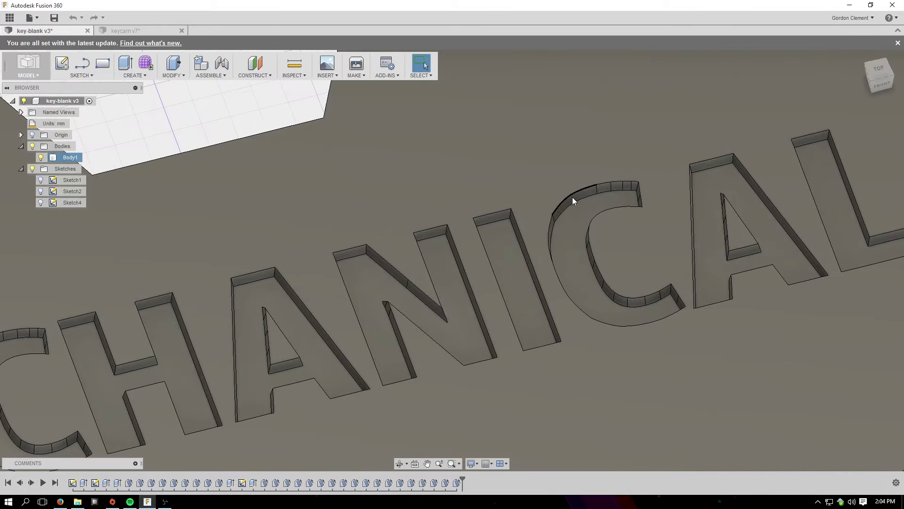
{"action": "middle_click_drag", "start_coordinate": [783, 141], "coordinate": [796, 150], "text": "shift"}
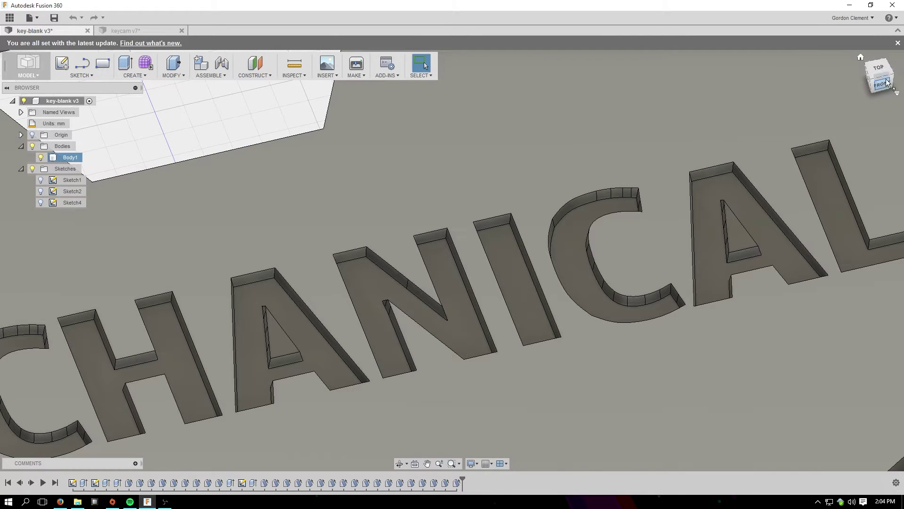
{"action": "mouse_move", "coordinate": [452, 256]}
{"action": "middle_mouse_down", "text": "shift"}
{"action": "mouse_move", "coordinate": [599, 182]}
{"action": "mouse_move", "coordinate": [592, 211]}
{"action": "middle_mouse_up", "text": "shift"}
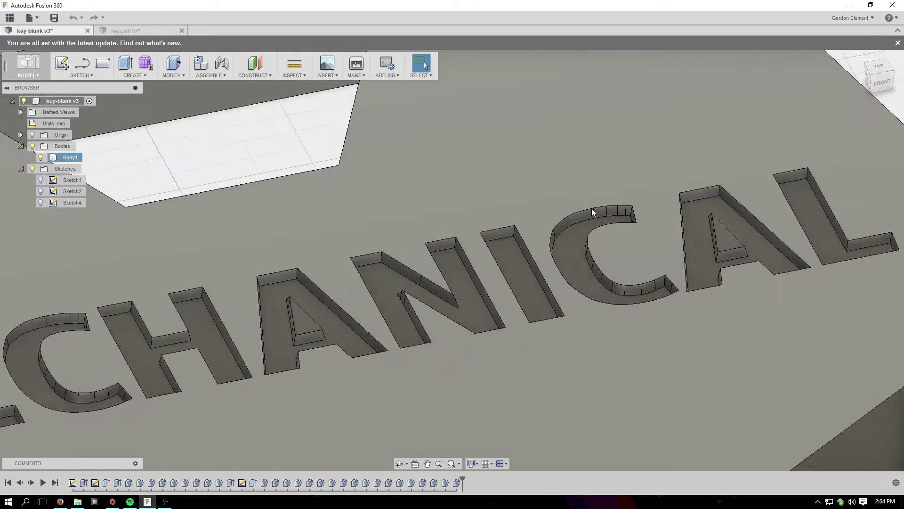
{"action": "key", "text": "F6"}
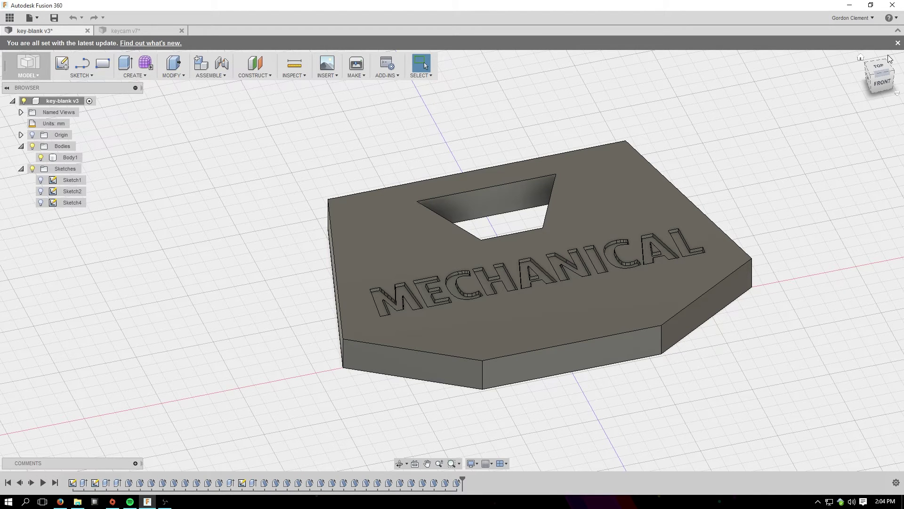
{"action": "scroll", "coordinate": [592, 276], "scroll_direction": "up", "scroll_amount": 3}
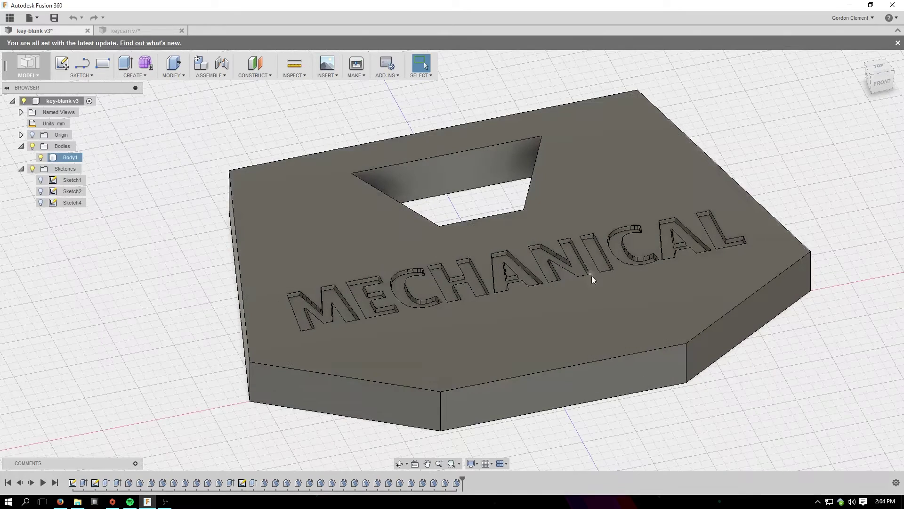
{"action": "scroll", "coordinate": [539, 248], "scroll_direction": "up", "scroll_amount": 5}
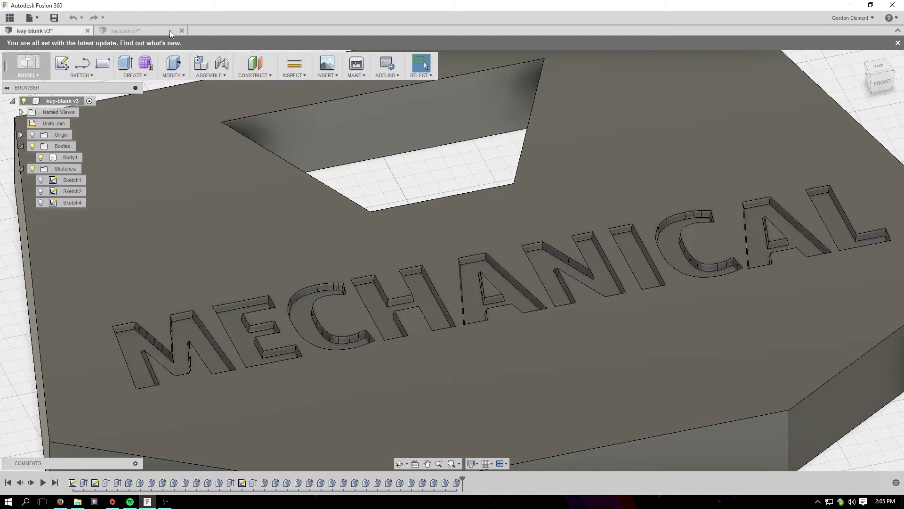
{"action": "key", "text": "F6"}
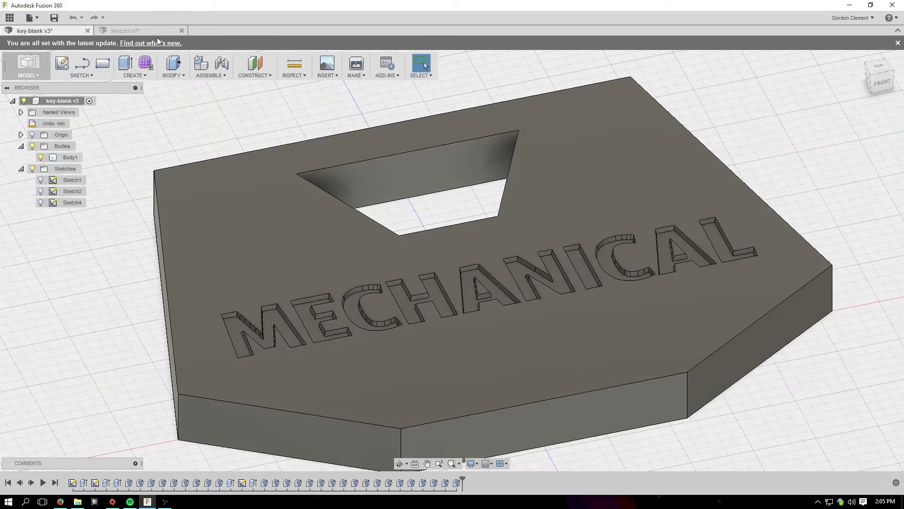
Switch to the keycam design and inspect the key blank clamped in the vise.
{"action": "left_click", "coordinate": [156, 32]}
{"action": "key", "text": "F6"}
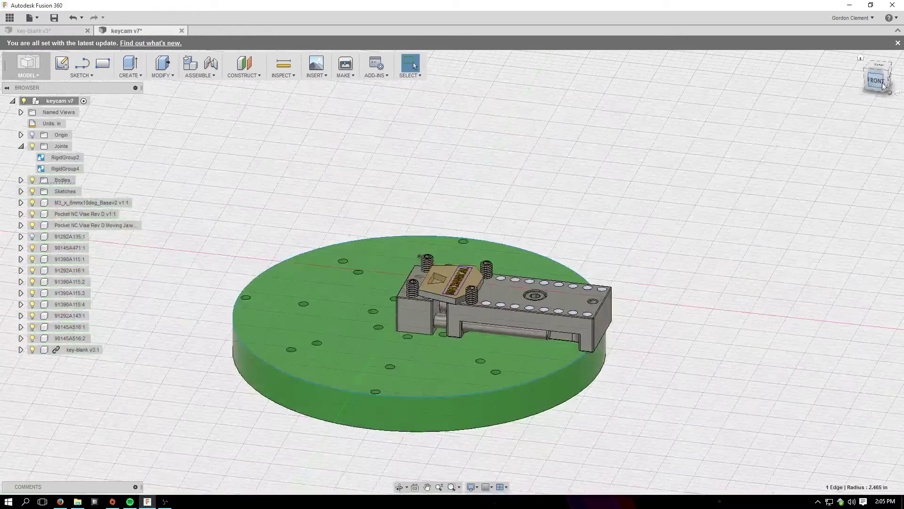
{"action": "middle_click_drag", "start_coordinate": [453, 272], "coordinate": [499, 360], "text": "shift"}
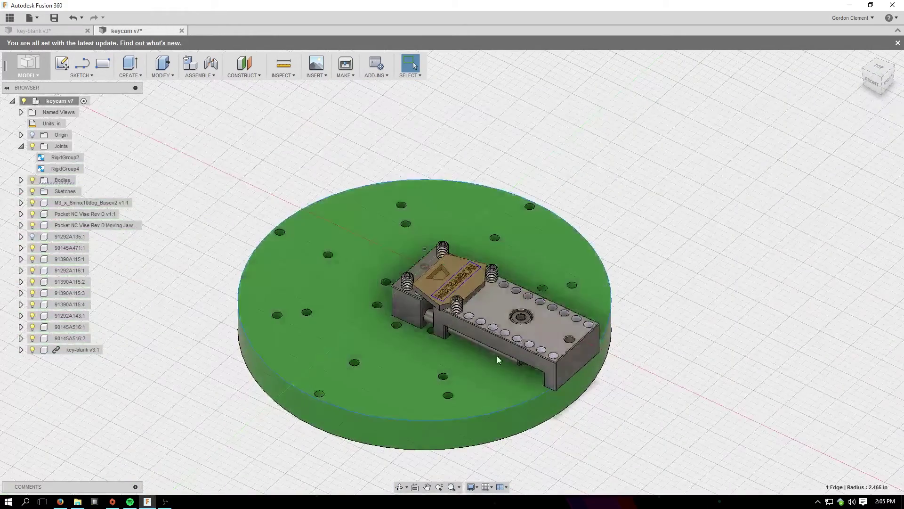
{"action": "scroll", "coordinate": [475, 285], "scroll_direction": "up", "scroll_amount": 5}
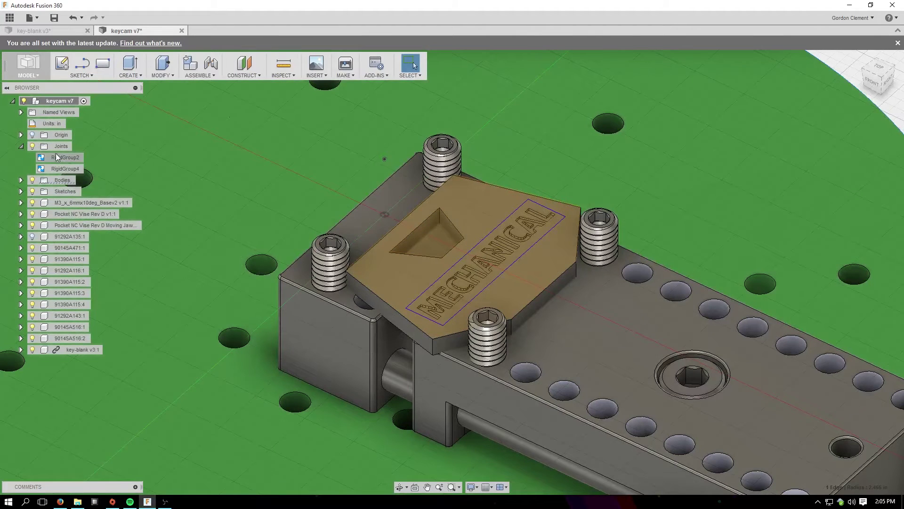
Try to move the vise's moving-jaw components together by selecting all members of RigidGroup2.
{"action": "right_click", "coordinate": [58, 157]}
{"action": "left_click", "coordinate": [93, 193]}
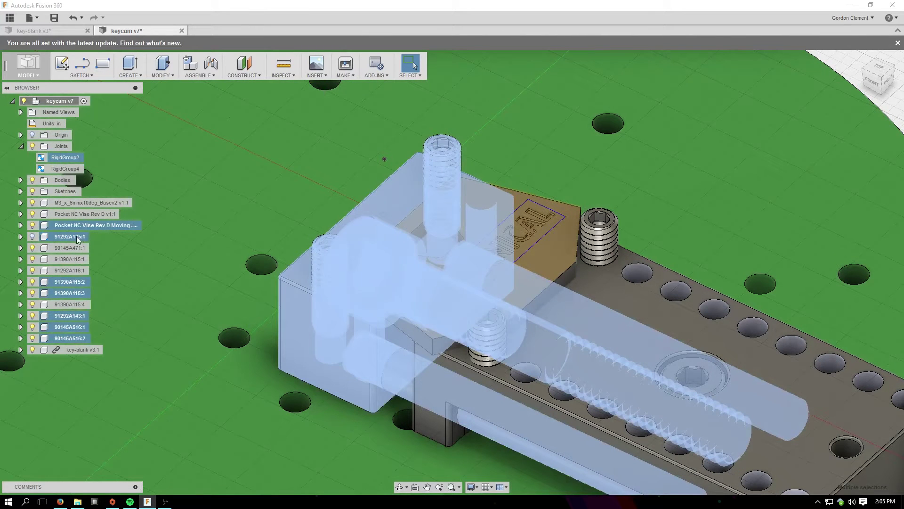
{"action": "right_click", "coordinate": [78, 237]}
{"action": "left_click", "coordinate": [107, 250]}
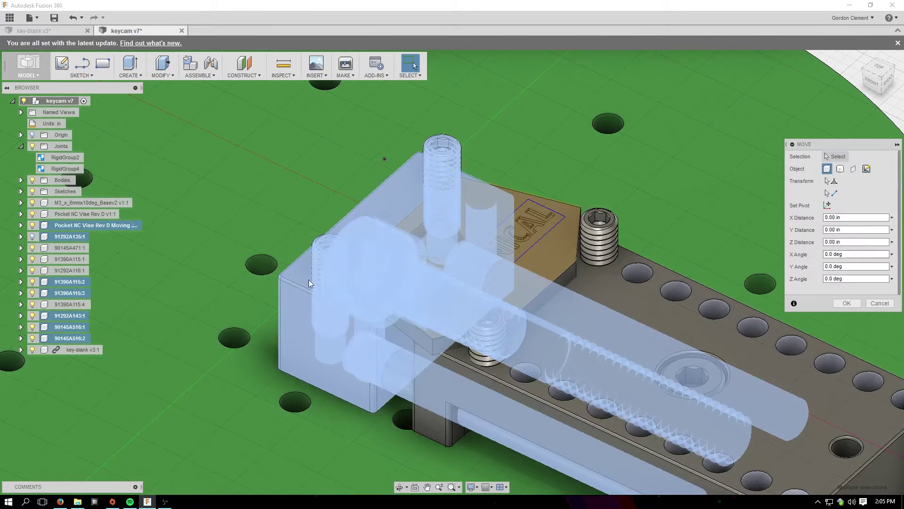
{"action": "left_click_drag", "start_coordinate": [372, 278], "coordinate": [363, 300]}
{"action": "key", "text": "Return"}
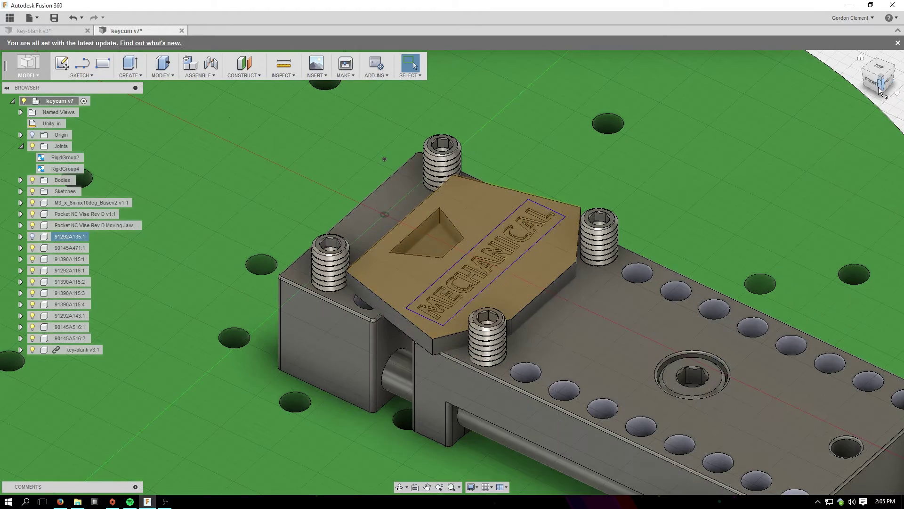
Switch the keycam design to the CAM workspace.
{"action": "middle_click_drag", "start_coordinate": [471, 264], "coordinate": [529, 321], "text": "shift"}
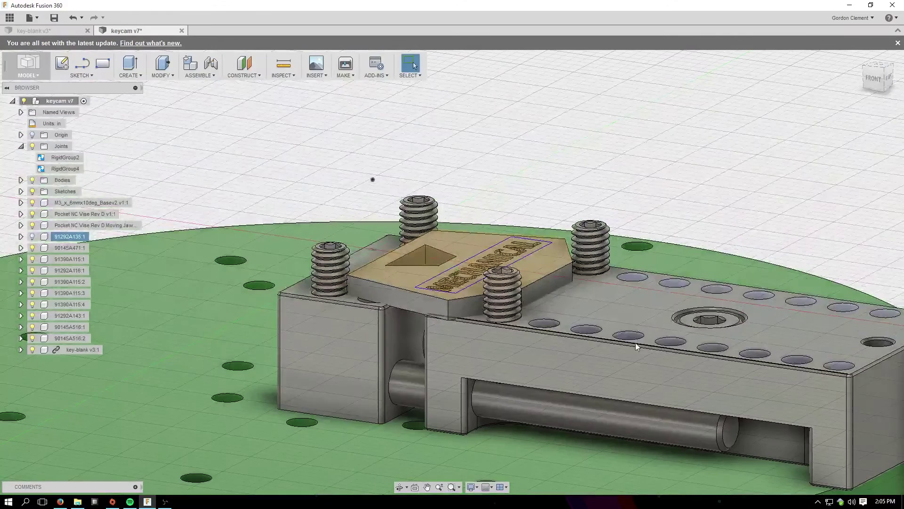
{"action": "left_click", "coordinate": [872, 83]}
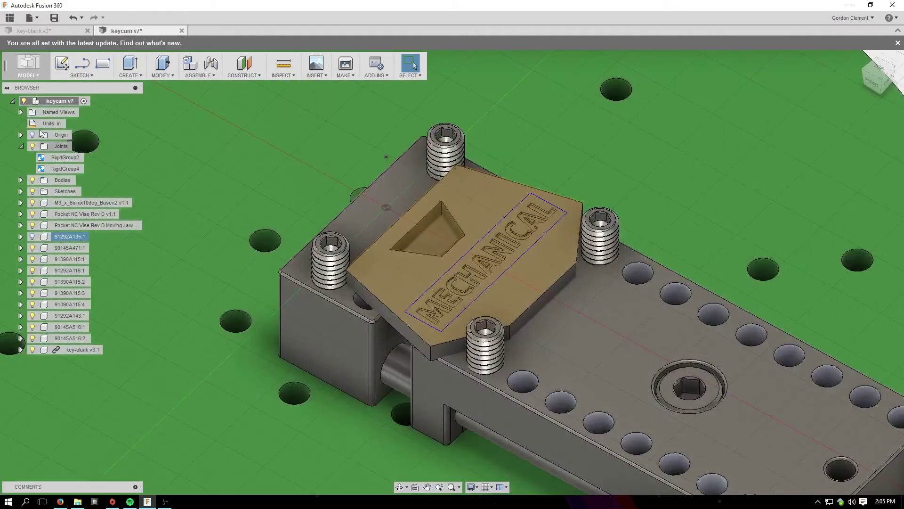
{"action": "left_click", "coordinate": [23, 70]}
{"action": "left_click", "coordinate": [47, 208]}
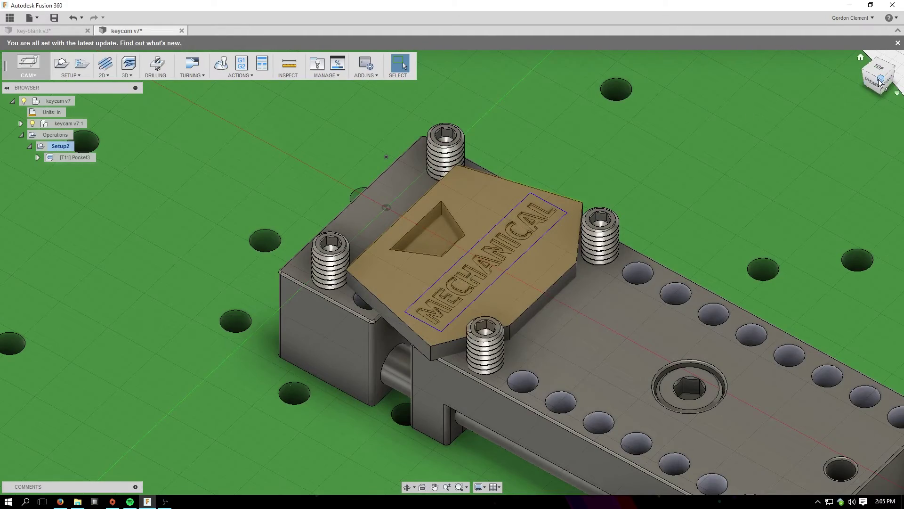
{"action": "mouse_move", "coordinate": [878, 77]}
{"action": "left_mouse_down"}
{"action": "mouse_move", "coordinate": [871, 67]}
{"action": "mouse_move", "coordinate": [883, 102]}
{"action": "mouse_move", "coordinate": [879, 94]}
{"action": "left_mouse_up"}
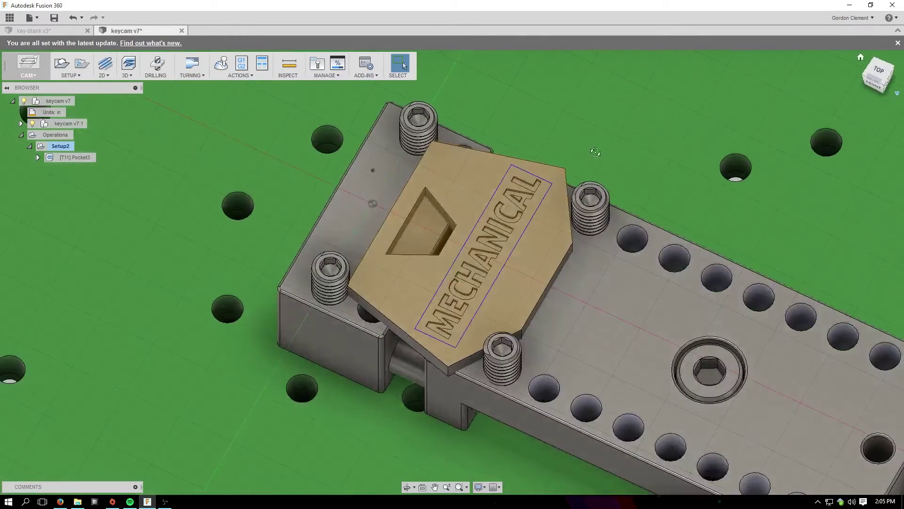
Display the Pocket3 toolpath and examine how it follows the MECHANICAL letters inside the rectangular boundary.
{"action": "left_click", "coordinate": [61, 158]}
{"action": "scroll", "coordinate": [546, 304], "scroll_direction": "up", "scroll_amount": 5}
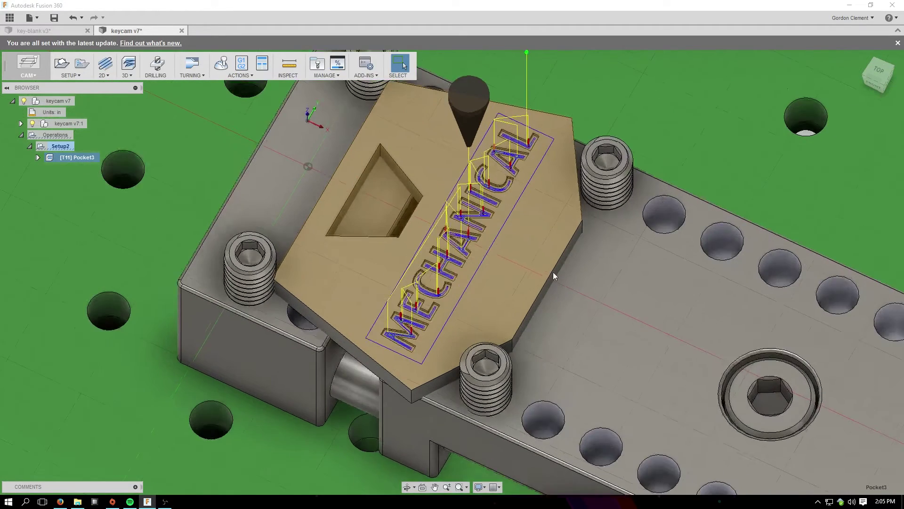
{"action": "mouse_move", "coordinate": [452, 273]}
{"action": "middle_mouse_down", "text": "shift"}
{"action": "mouse_move", "coordinate": [438, 236]}
{"action": "mouse_move", "coordinate": [874, 75]}
{"action": "middle_mouse_up", "text": "shift"}
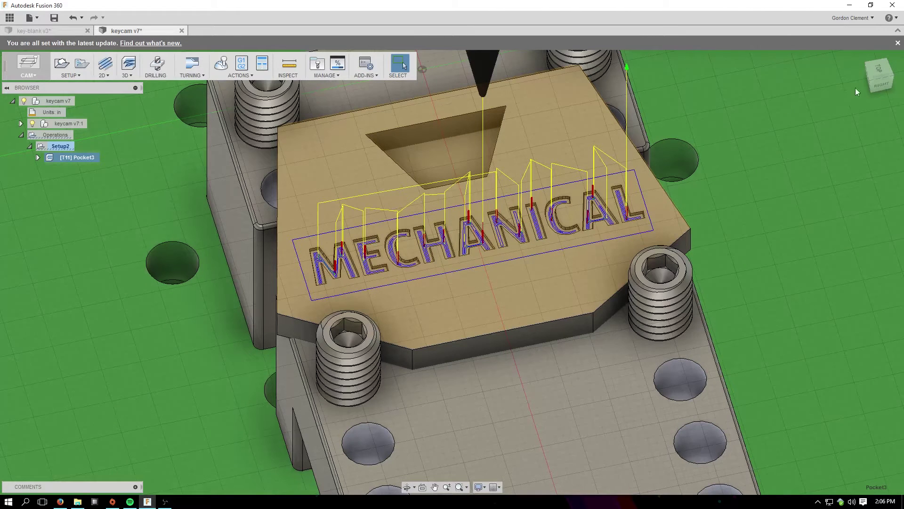
{"action": "scroll", "coordinate": [544, 240], "scroll_direction": "up", "scroll_amount": 5}
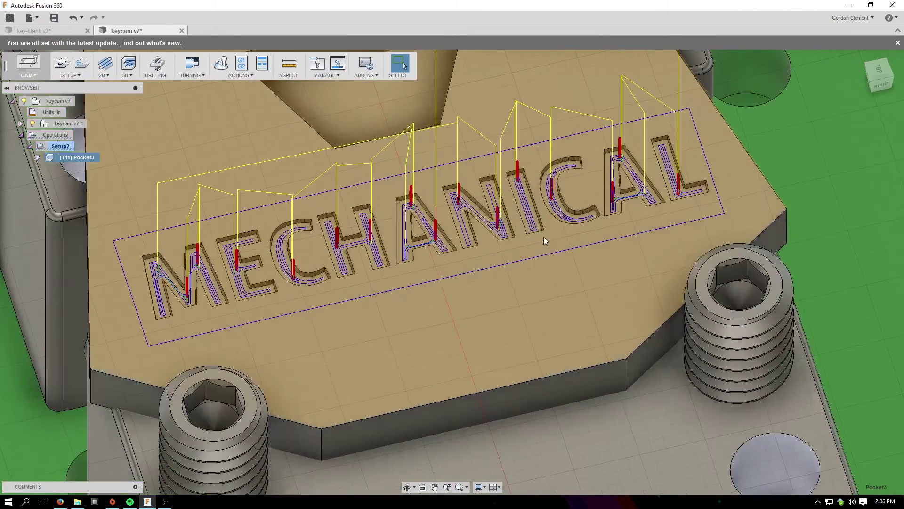
{"action": "middle_click_drag", "start_coordinate": [896, 63], "coordinate": [899, 74], "text": "shift"}
{"action": "middle_click_drag", "start_coordinate": [692, 235], "coordinate": [754, 203], "text": "shift"}
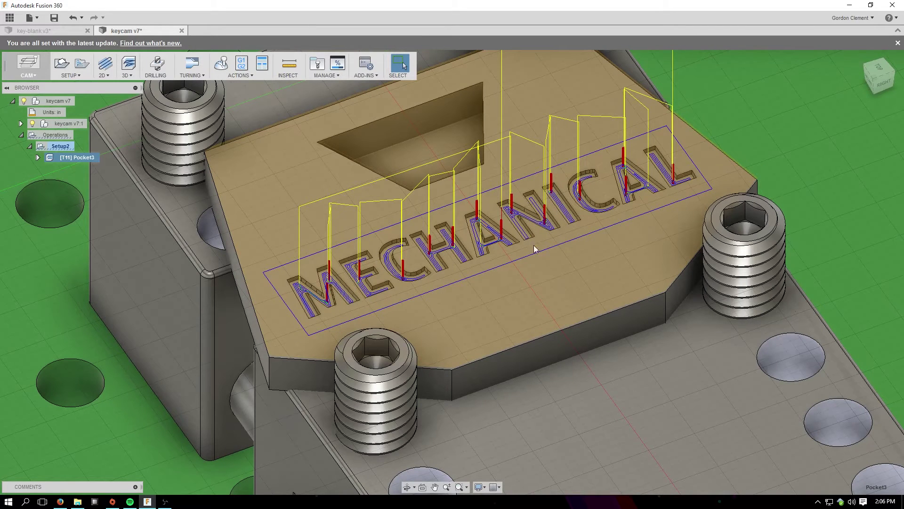
Open the Pocket3 operation for editing and review its tool, feed and speed, geometry and passes settings.
{"action": "right_click", "coordinate": [61, 158]}
{"action": "left_click", "coordinate": [76, 163]}
{"action": "left_click_drag", "start_coordinate": [846, 142], "coordinate": [93, 138]}
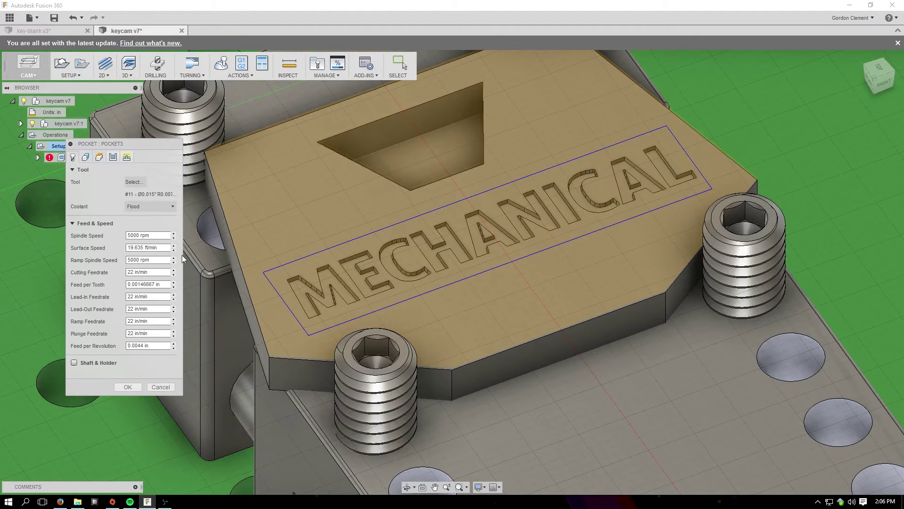
{"action": "left_click", "coordinate": [86, 161]}
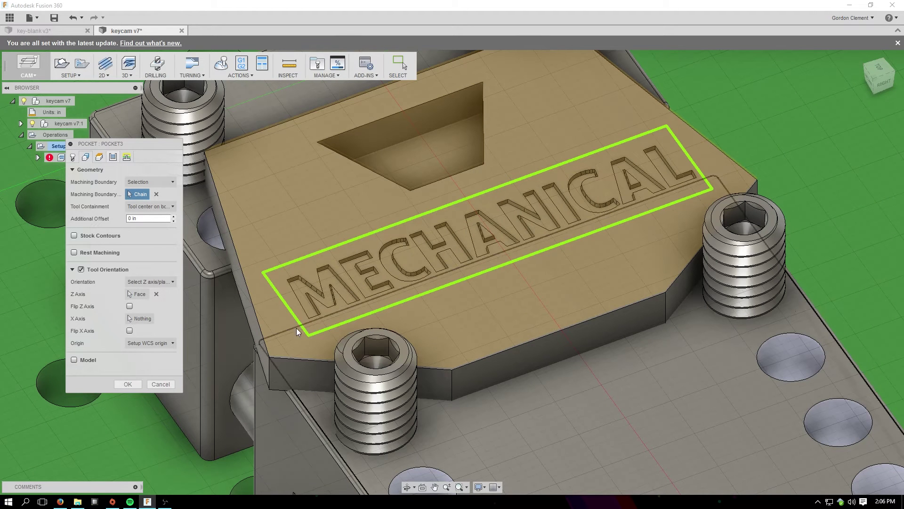
{"action": "left_click", "coordinate": [113, 157]}
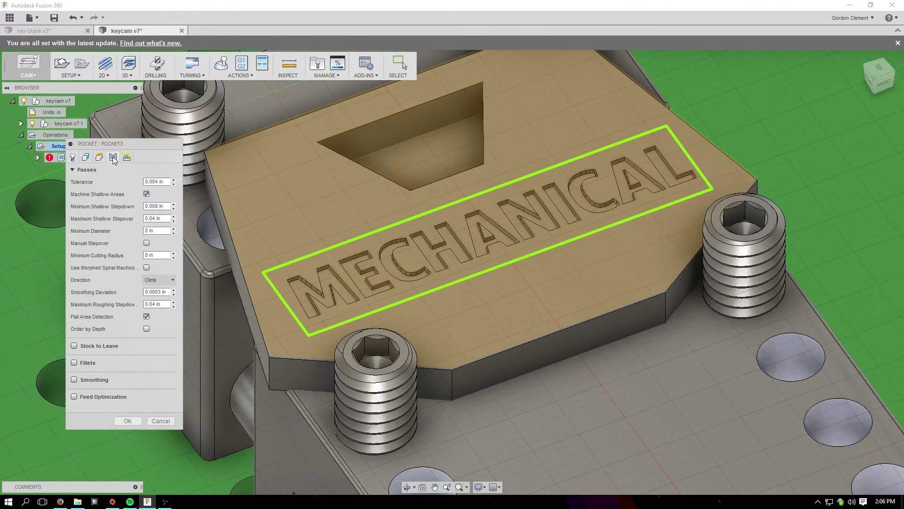
Review Pocket3's clearance, retract, top and bottom heights against the key blank, and close the operation without saving changes.
{"action": "left_click", "coordinate": [100, 157]}
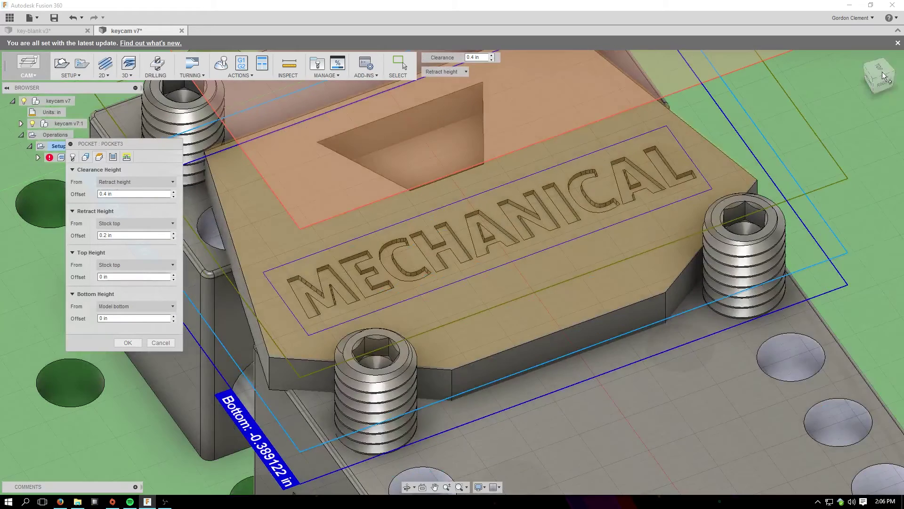
{"action": "left_click", "coordinate": [885, 85]}
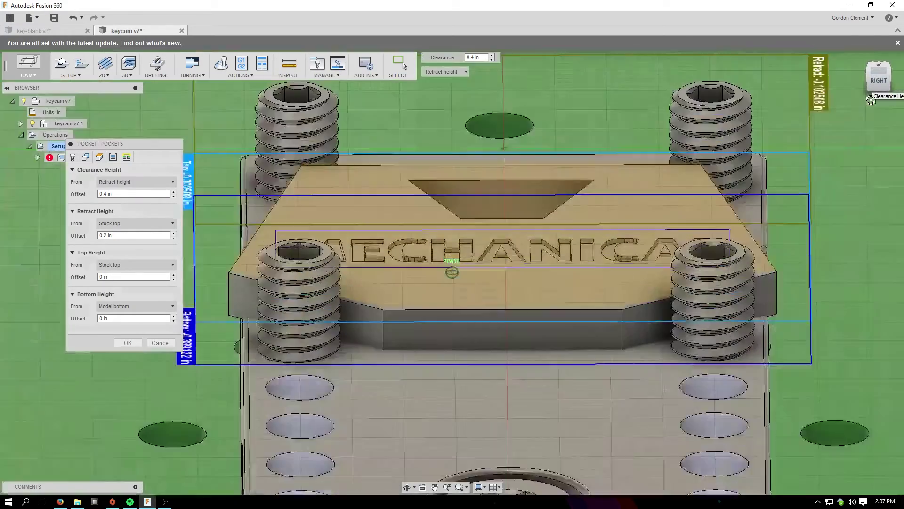
{"action": "left_click", "coordinate": [884, 90]}
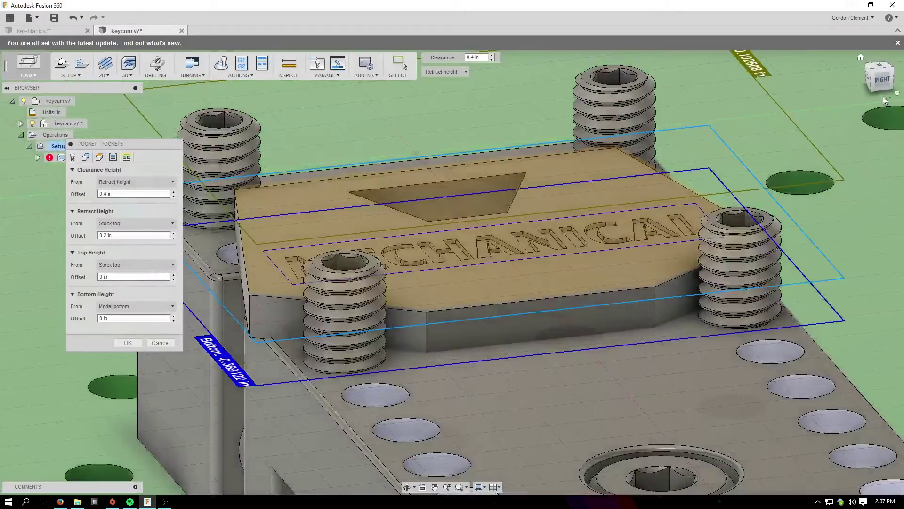
{"action": "mouse_move", "coordinate": [452, 272]}
{"action": "middle_mouse_down", "text": "shift"}
{"action": "mouse_move", "coordinate": [453, 320]}
{"action": "mouse_move", "coordinate": [320, 202]}
{"action": "middle_mouse_up", "text": "shift"}
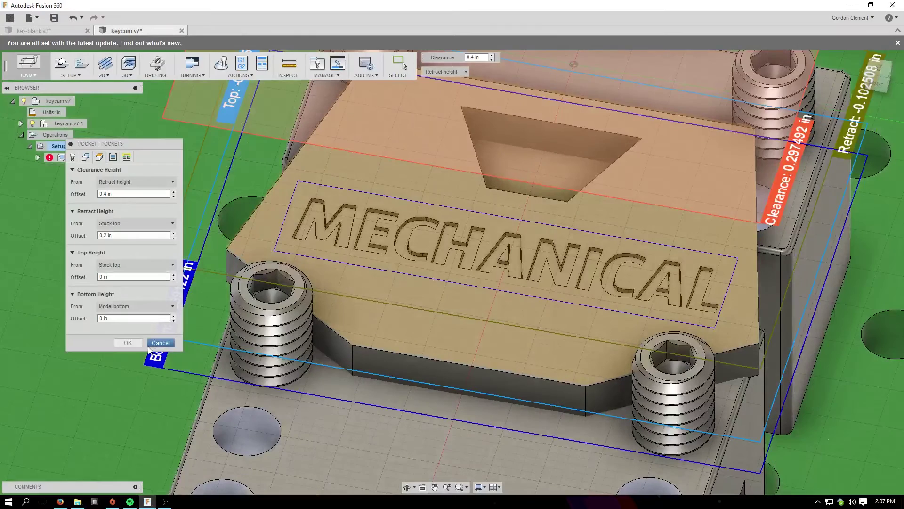
{"action": "left_click", "coordinate": [159, 343]}
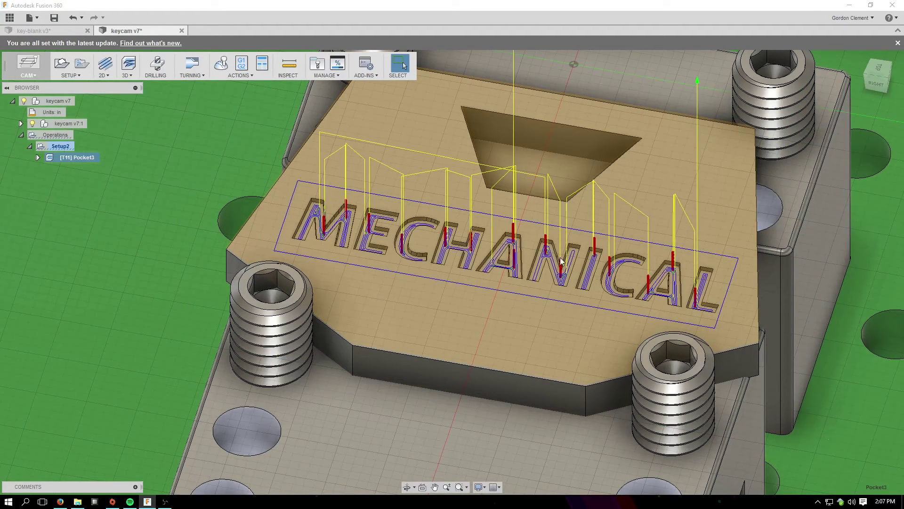
{"action": "scroll", "coordinate": [561, 261], "scroll_direction": "up", "scroll_amount": 3}
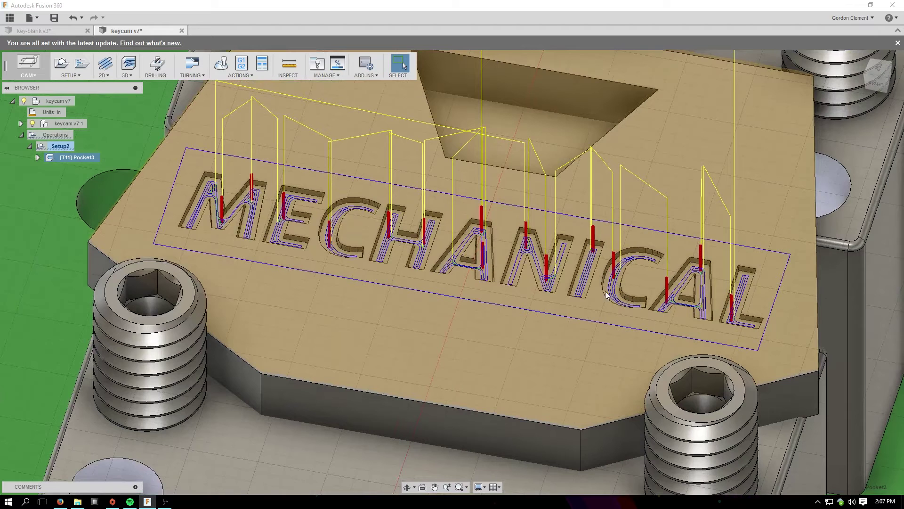
Reopen the Pocket3 operation, review its heights and passes settings, cancel without changes, and redisplay its toolpath on the MECHANICAL lettering.
{"action": "right_click", "coordinate": [69, 157]}
{"action": "left_click", "coordinate": [106, 162]}
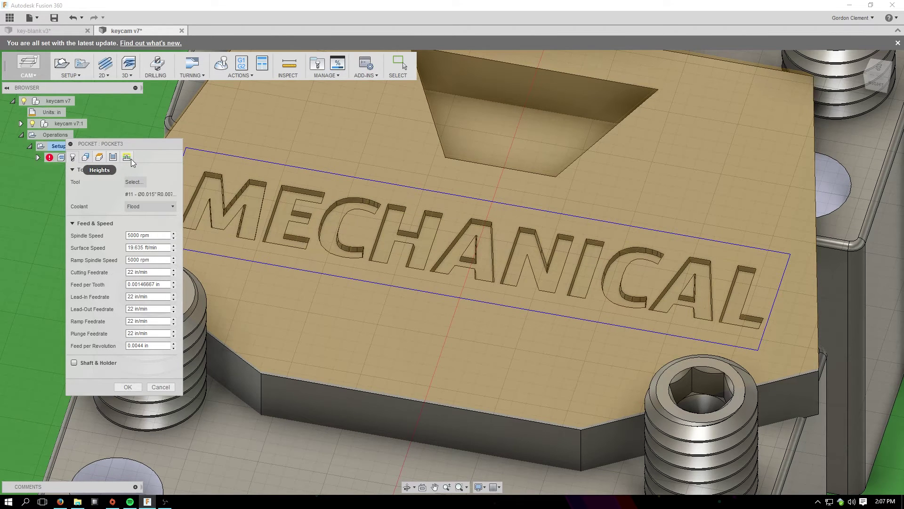
{"action": "left_click", "coordinate": [101, 158]}
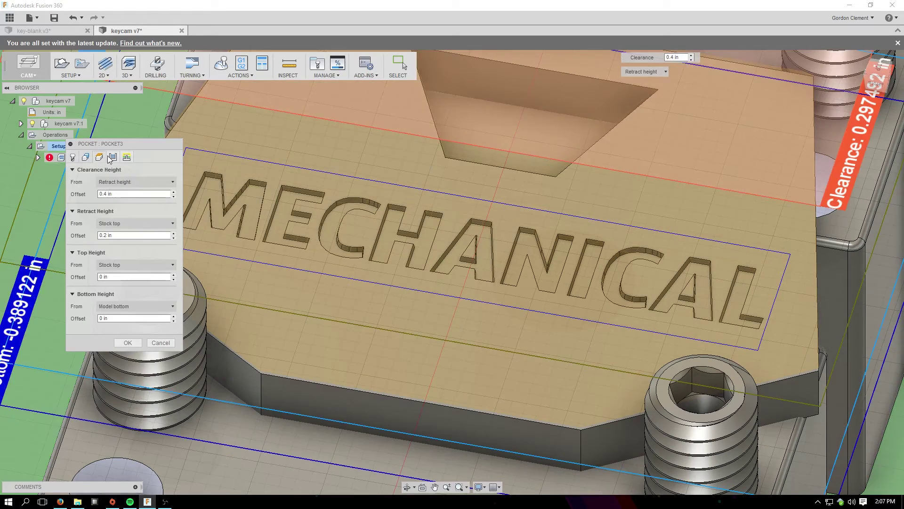
{"action": "left_click", "coordinate": [114, 159]}
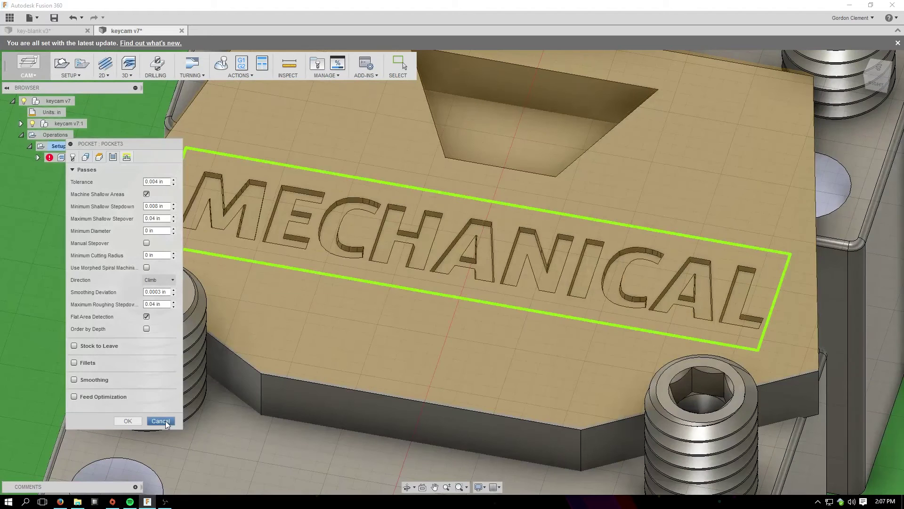
{"action": "left_click", "coordinate": [165, 421]}
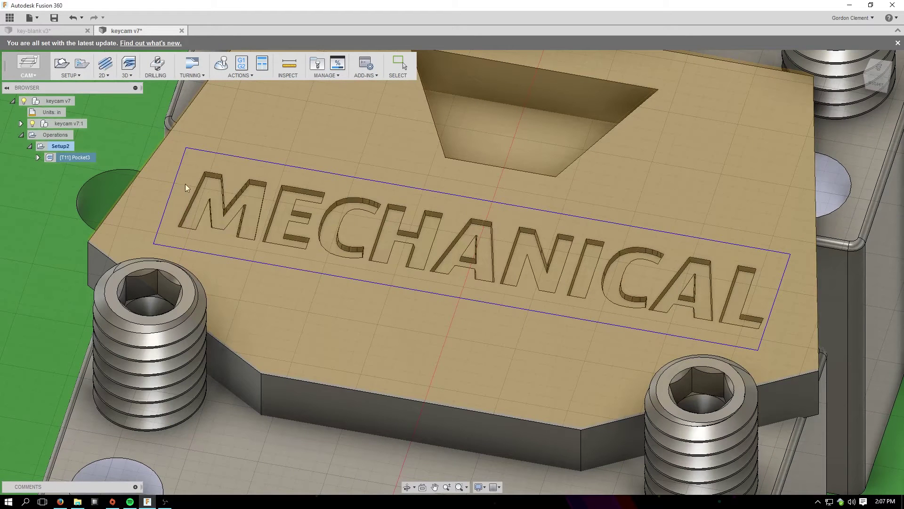
{"action": "right_click", "coordinate": [73, 158]}
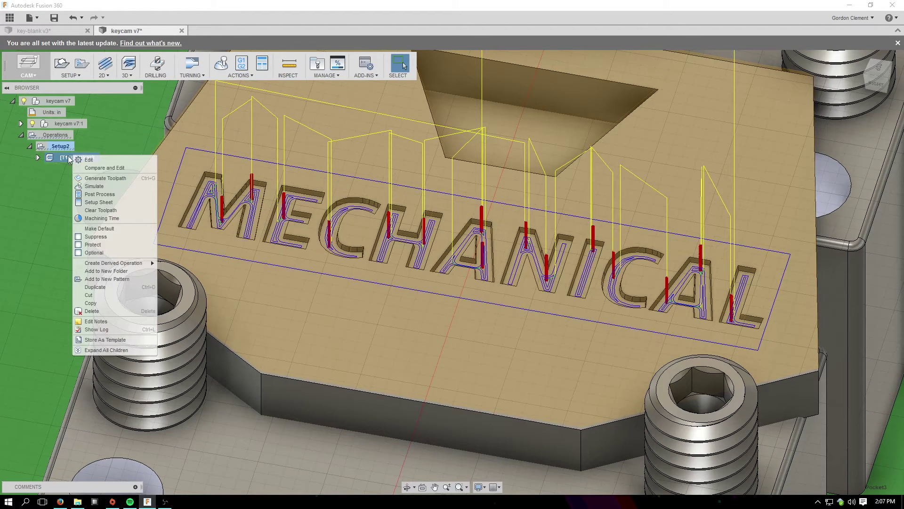
{"action": "left_click", "coordinate": [61, 158]}
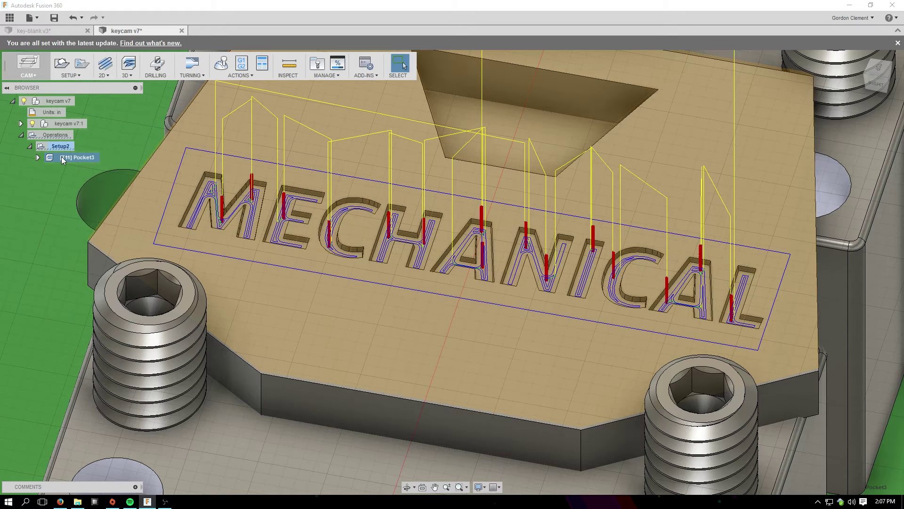